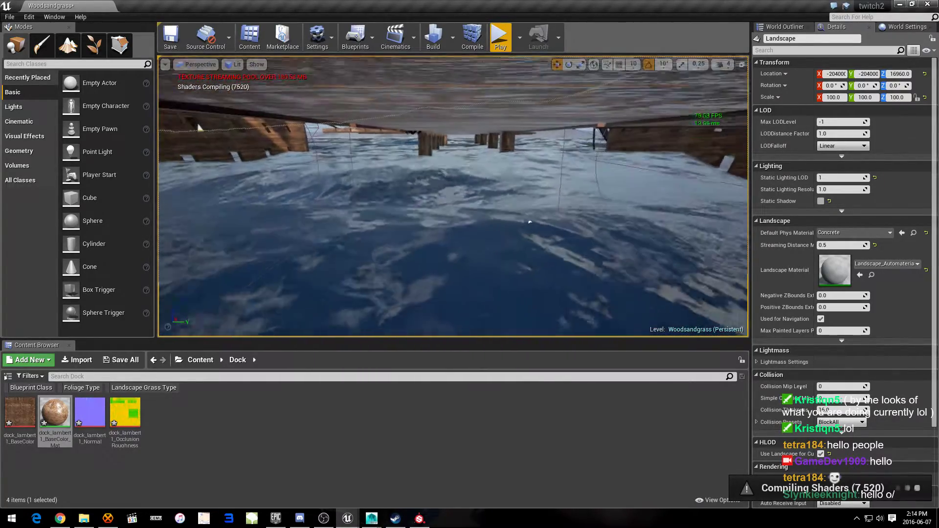
In the Unreal dock level, fly beneath the planks to check the support legs, then over the ship
right_click_drag(198, 143, 198, 142)
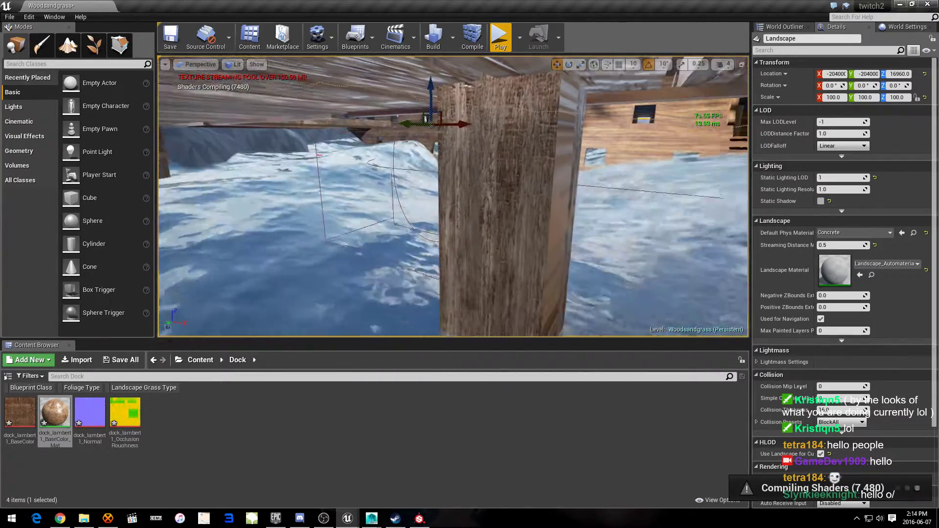
left_click(535, 182)
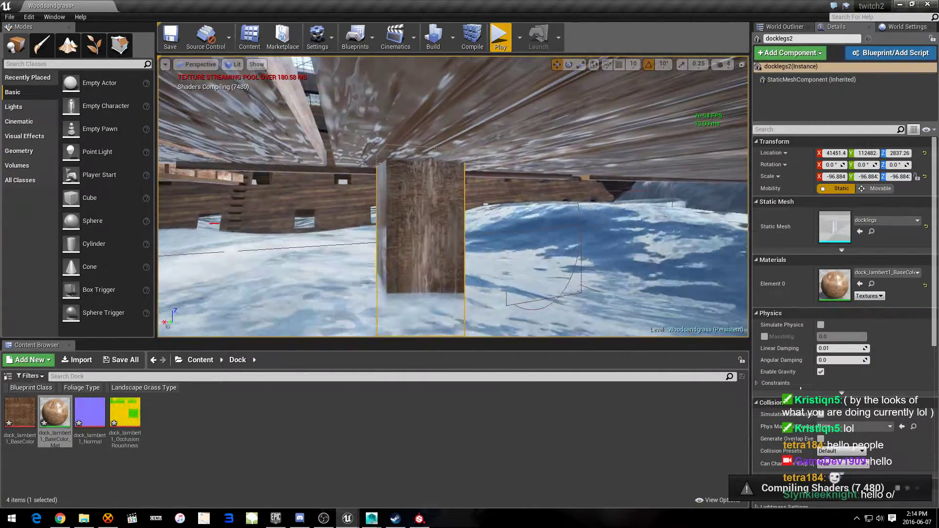
right_click_drag(535, 181, 535, 182)
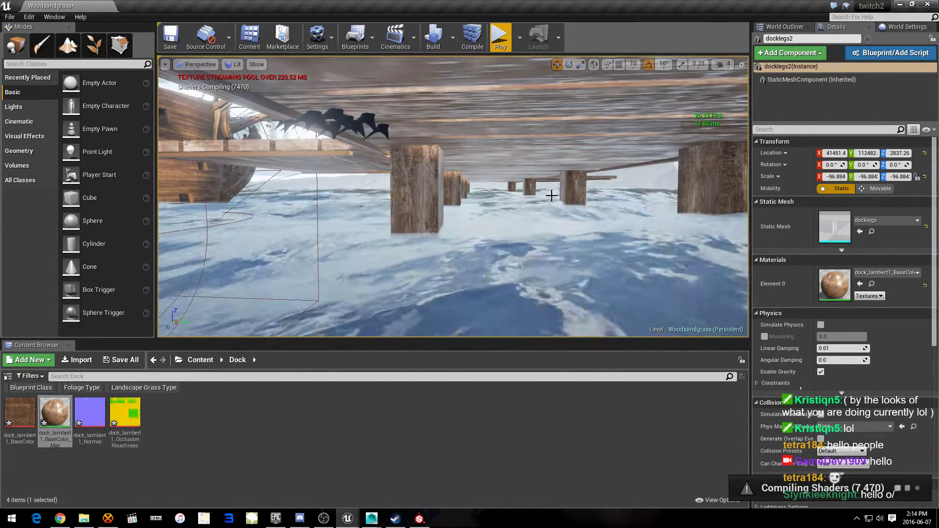
right_click_drag(551, 196, 551, 195)
right_click_drag(517, 283, 518, 283)
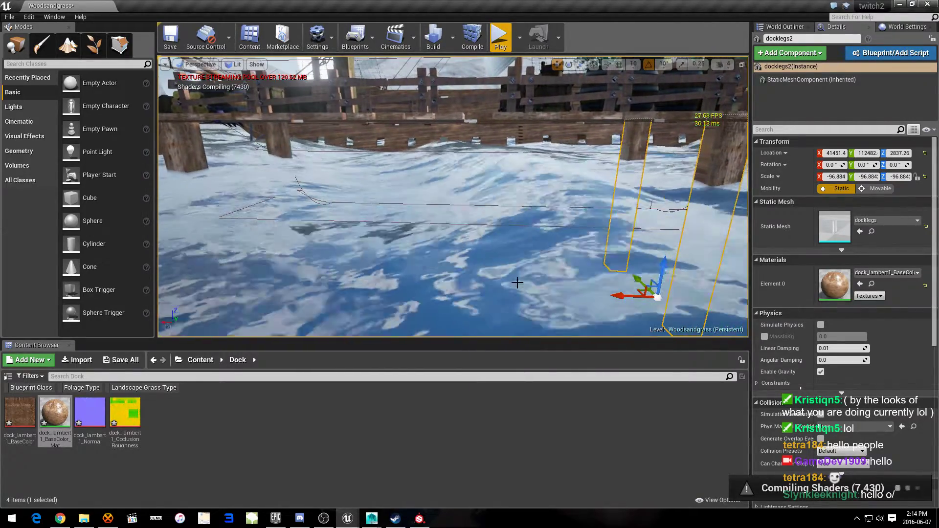
right_click_drag(618, 281, 618, 281)
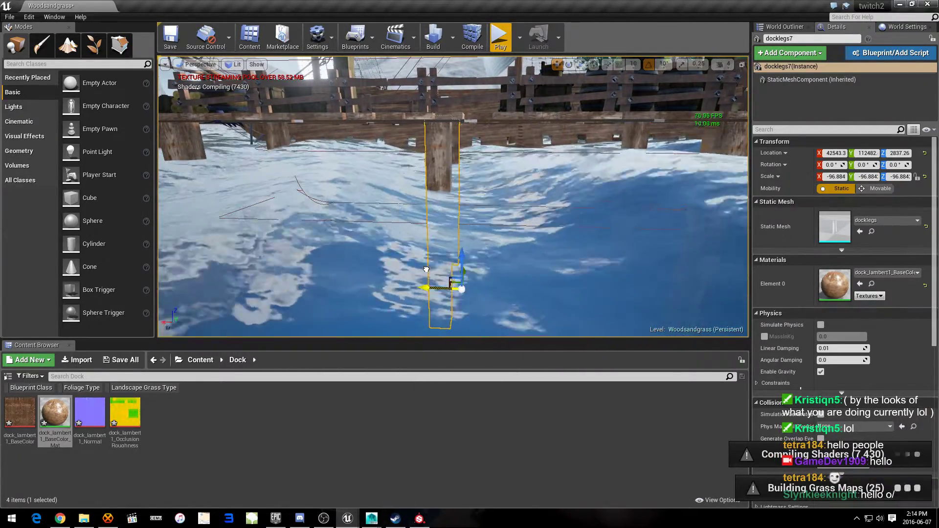
left_click(473, 235)
right_click_drag(453, 196, 453, 196)
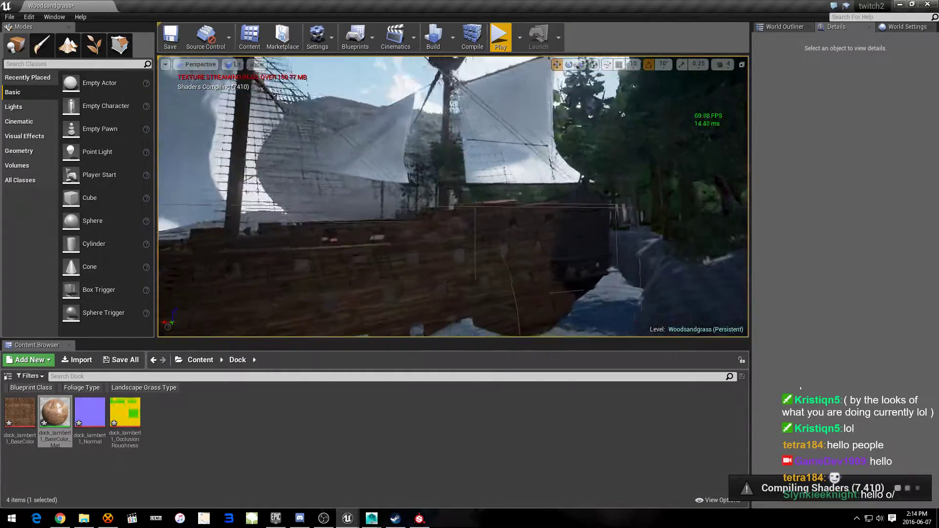
right_click_drag(622, 114, 190, 236)
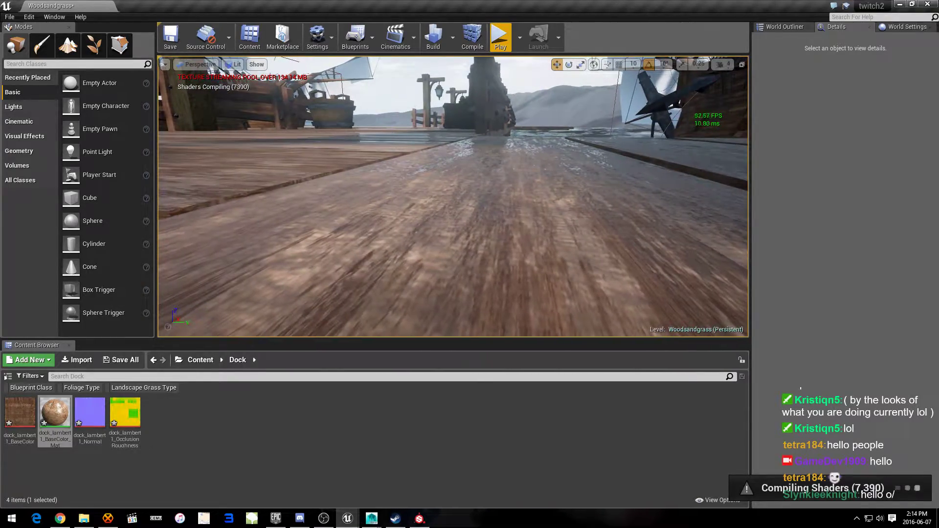
right_click_drag(453, 196, 453, 196)
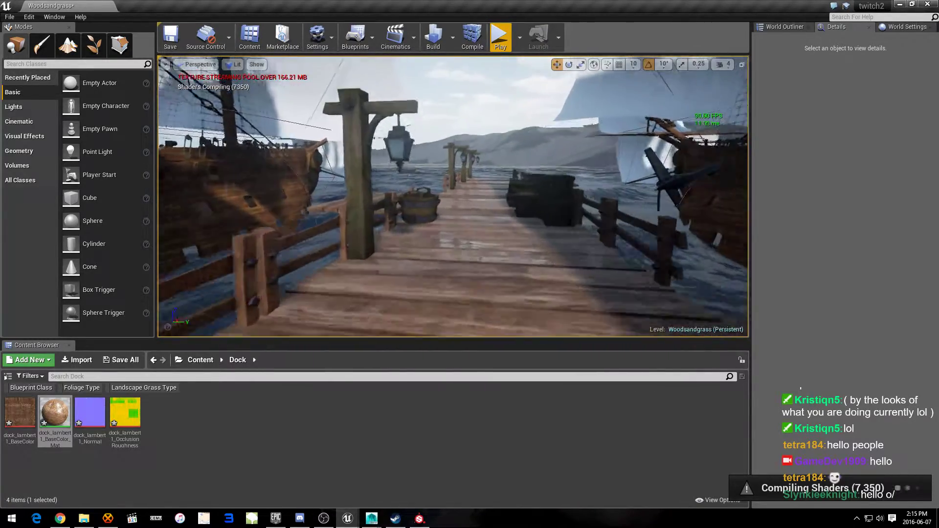
right_click_drag(453, 196, 453, 196)
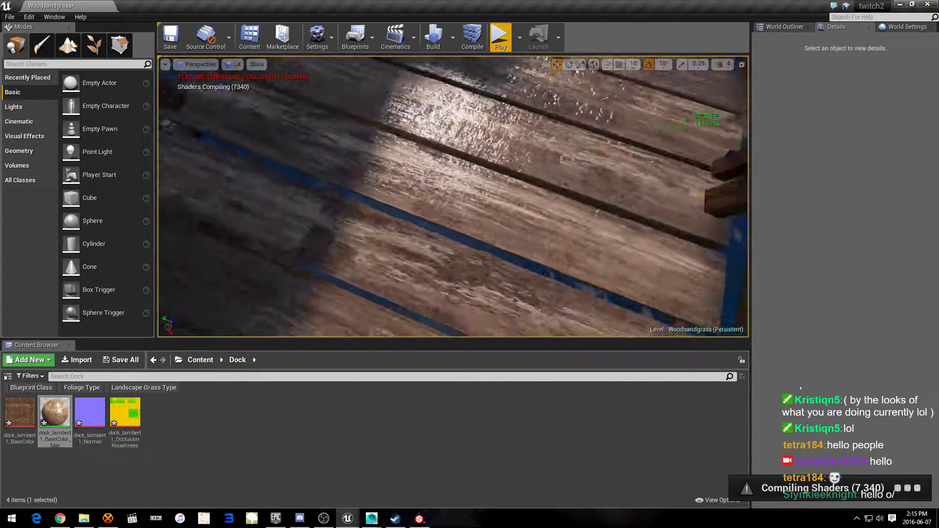
right_click_drag(453, 196, 453, 195)
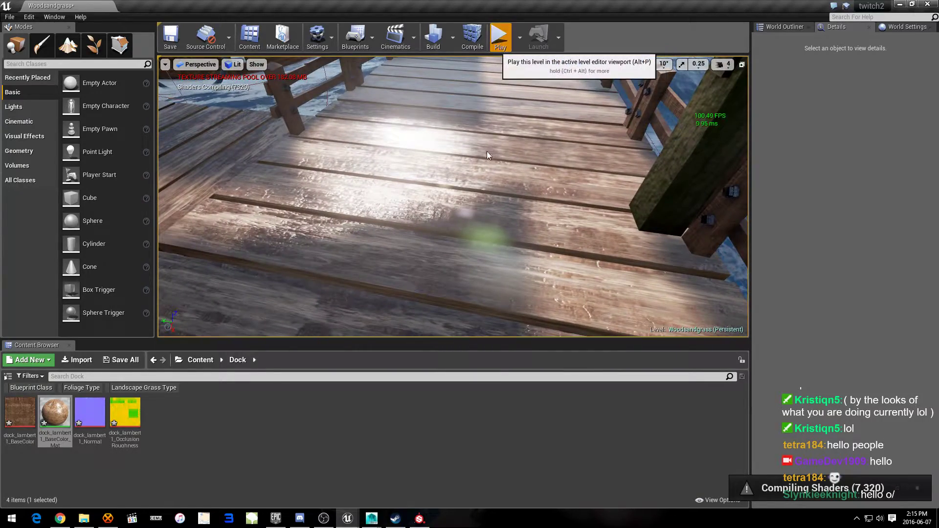
Playtest the dock level, running the character along the planks, then end the session
left_click(499, 43)
key("w")
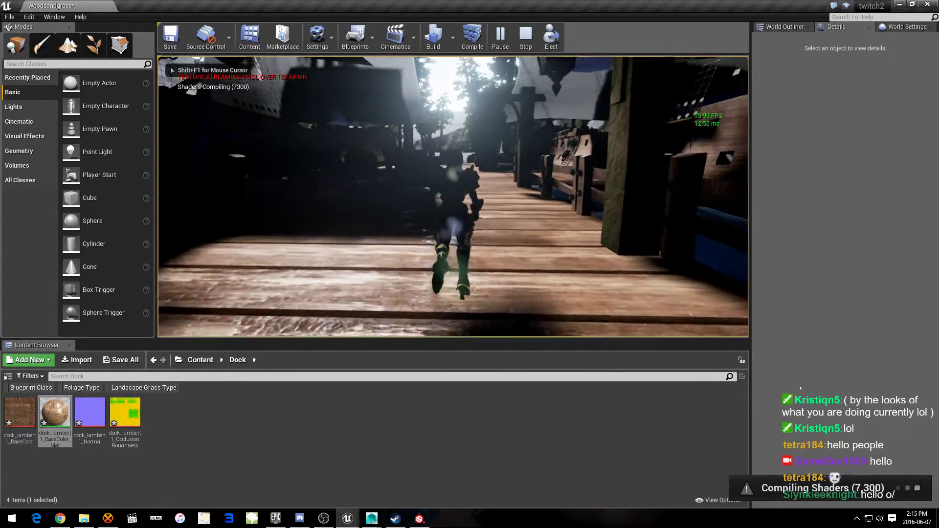
key("w")
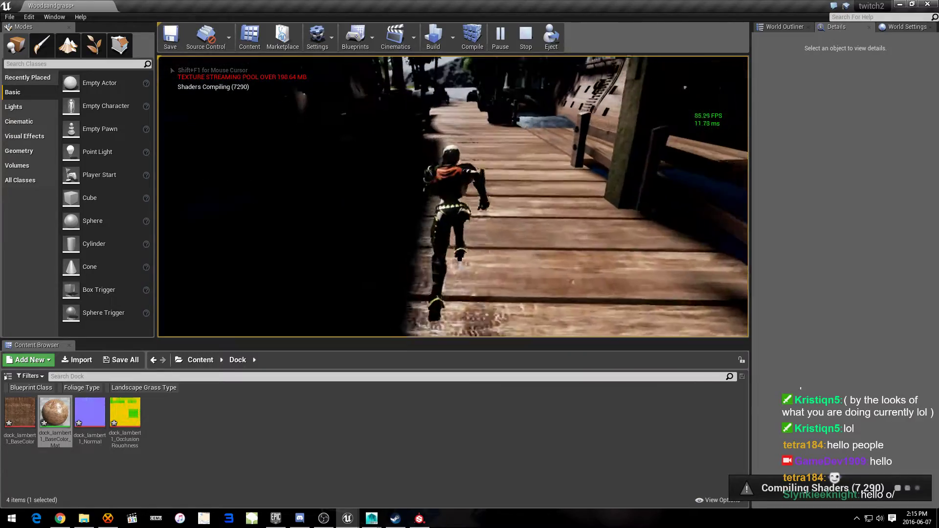
key("w")
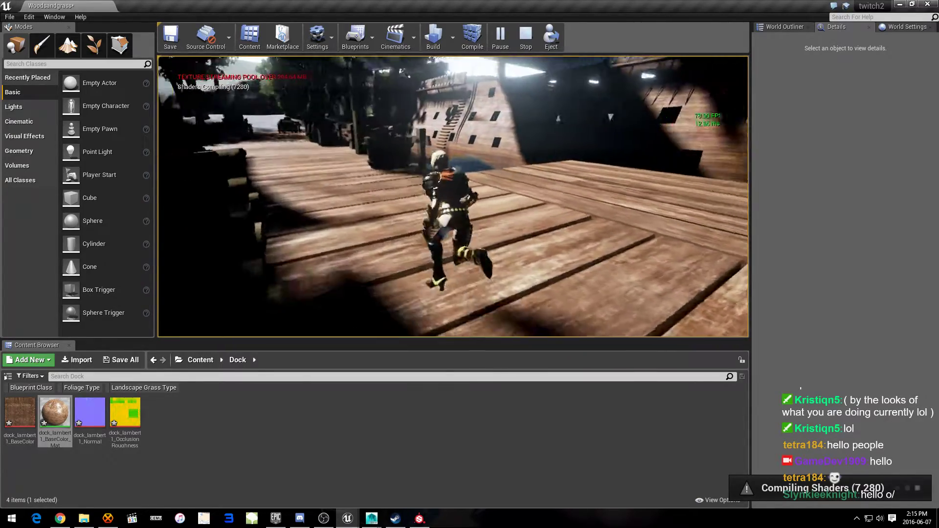
key("w")
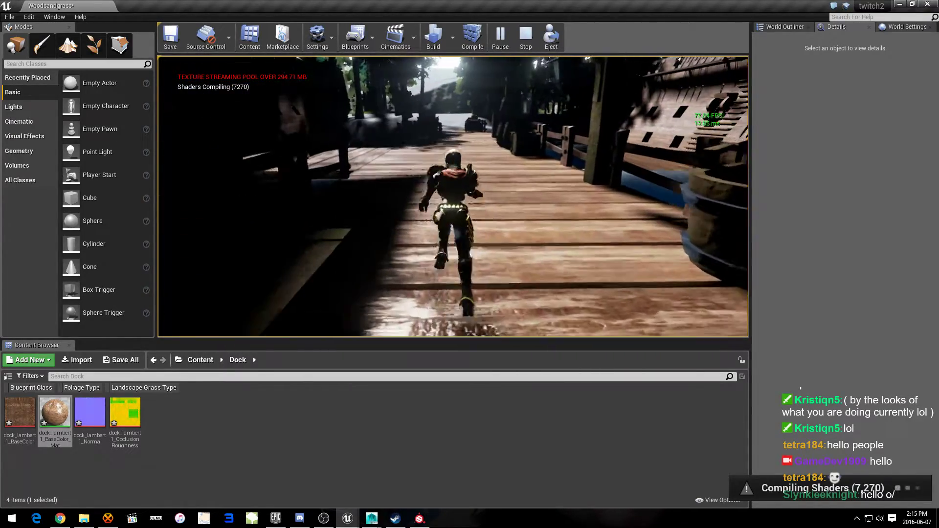
key("w")
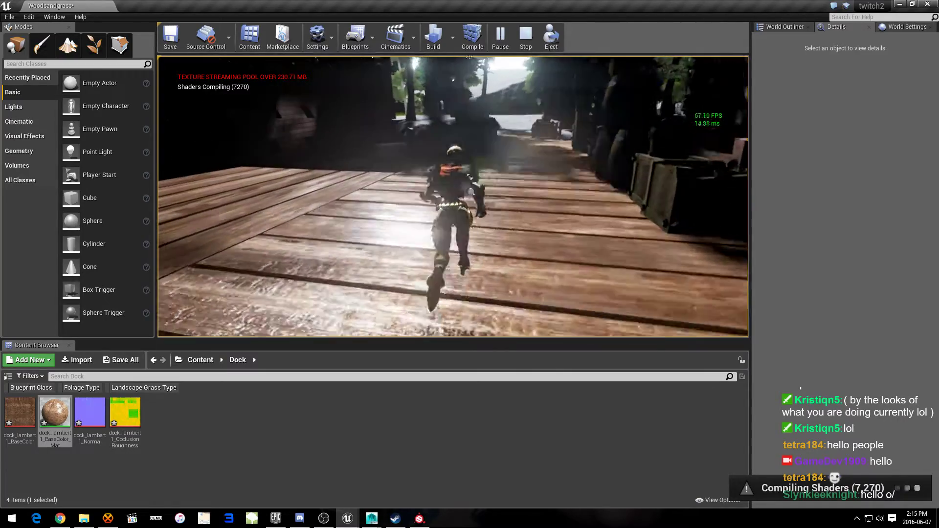
key("w")
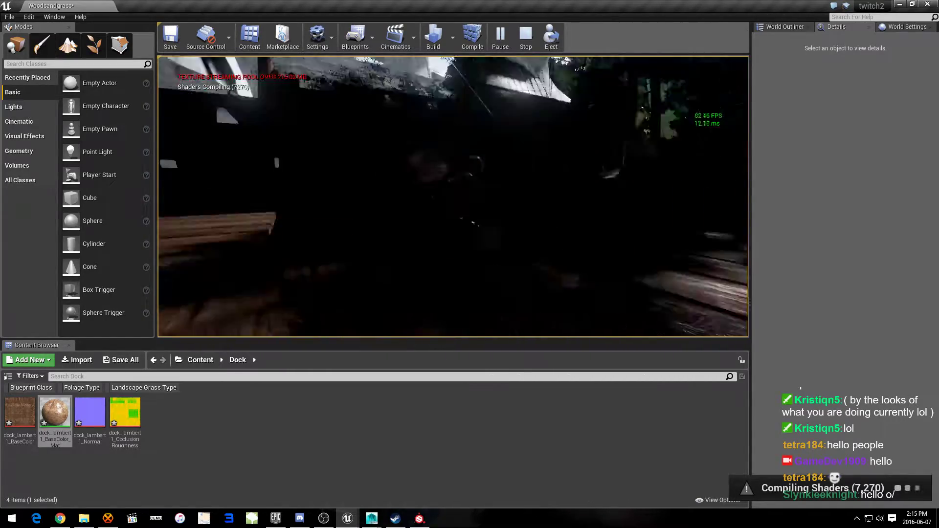
key("w")
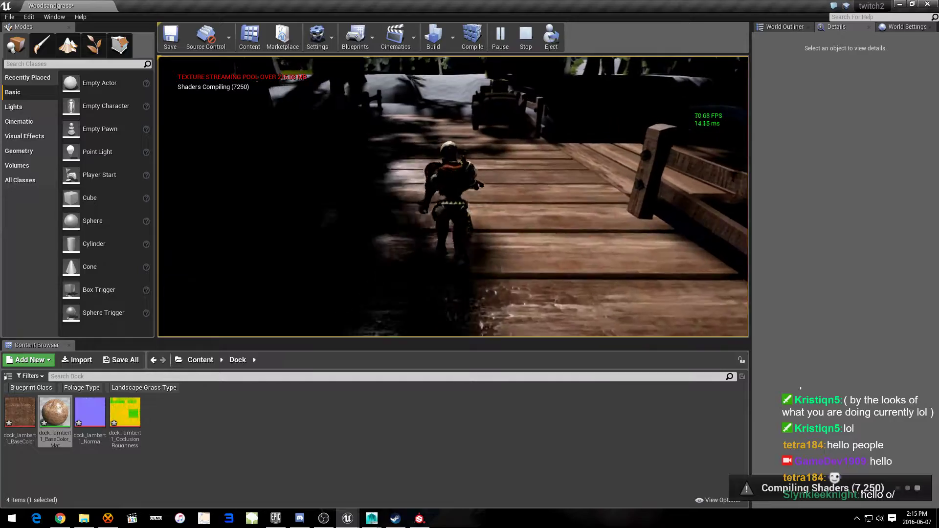
key("w")
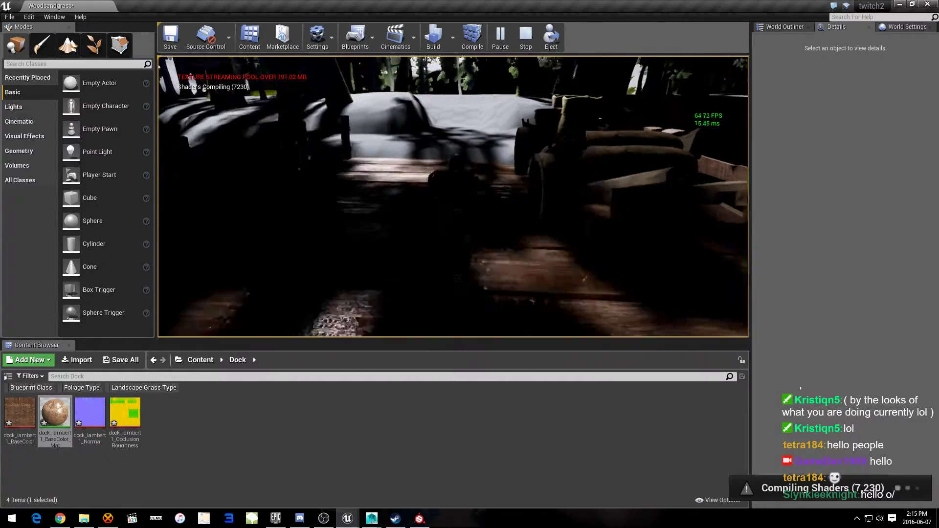
key("w")
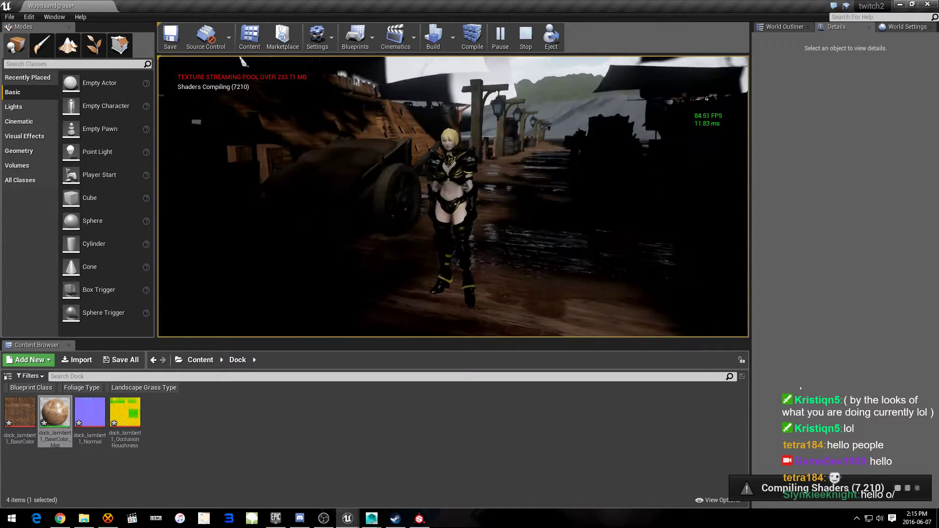
key("Escape")
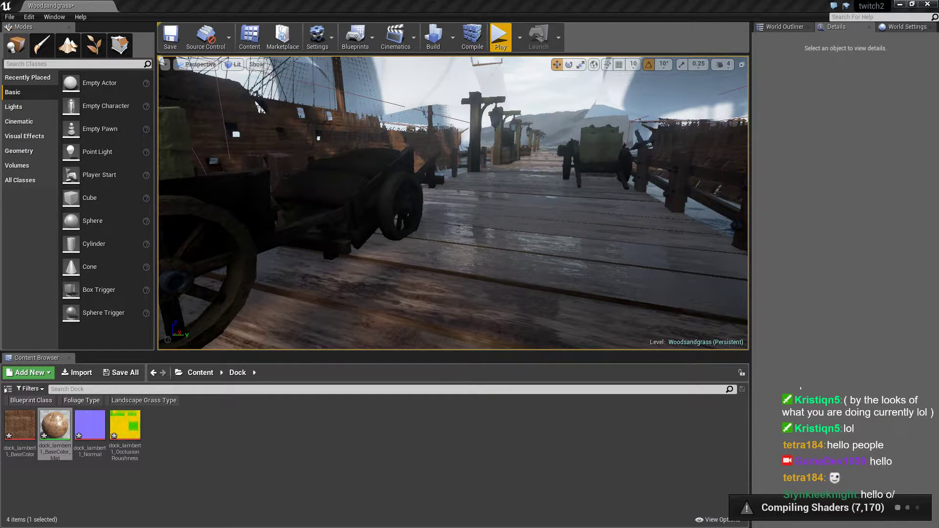
In Maya, restore the tabletop on the two posts and zoom in on pCube1
key("alt+Tab")
left_click_drag(485, 305, 494, 296, "alt")
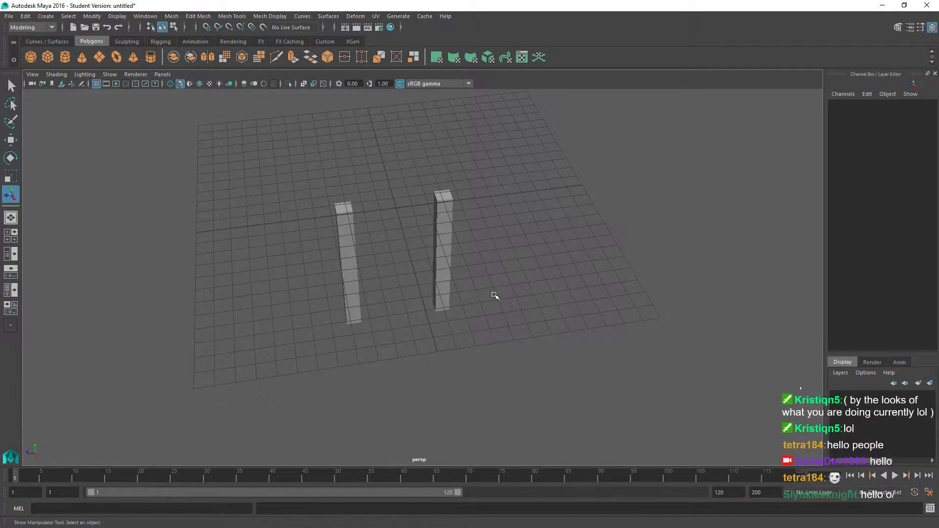
key("ctrl+z")
key("ctrl+z")
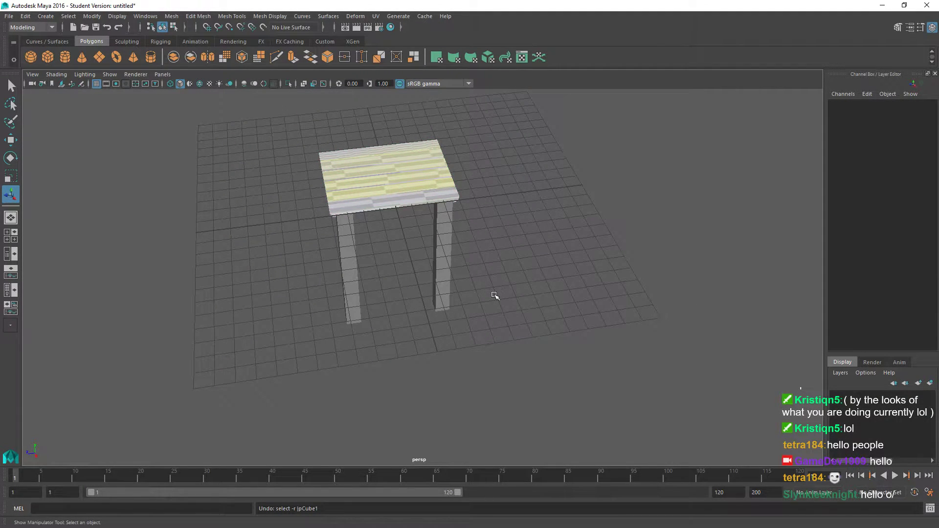
scroll(494, 295, "up", 3)
scroll(493, 294, "up", 3)
right_click(490, 250)
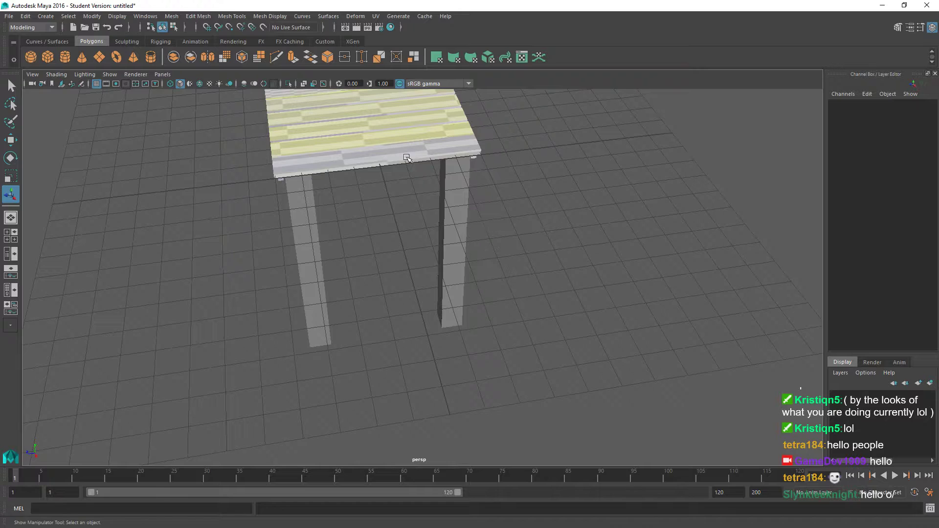
scroll(406, 158, "down", 3)
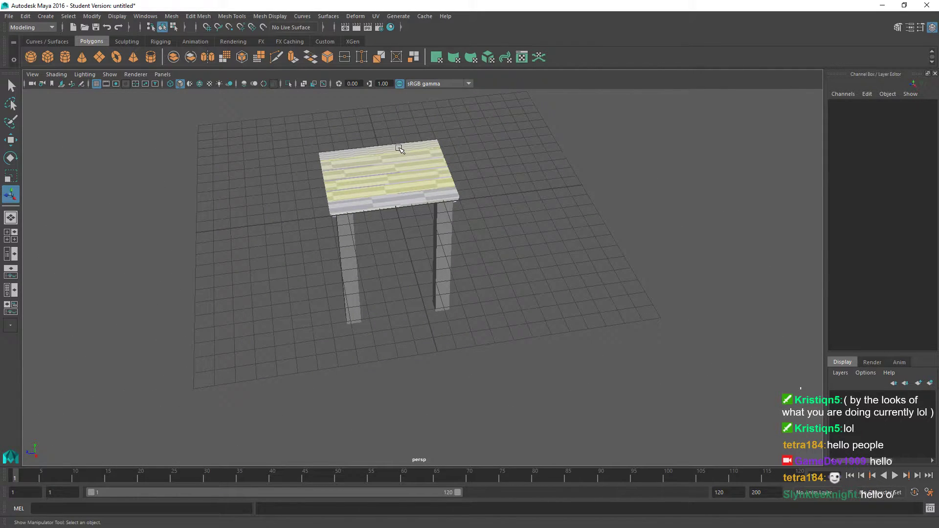
left_click(398, 148)
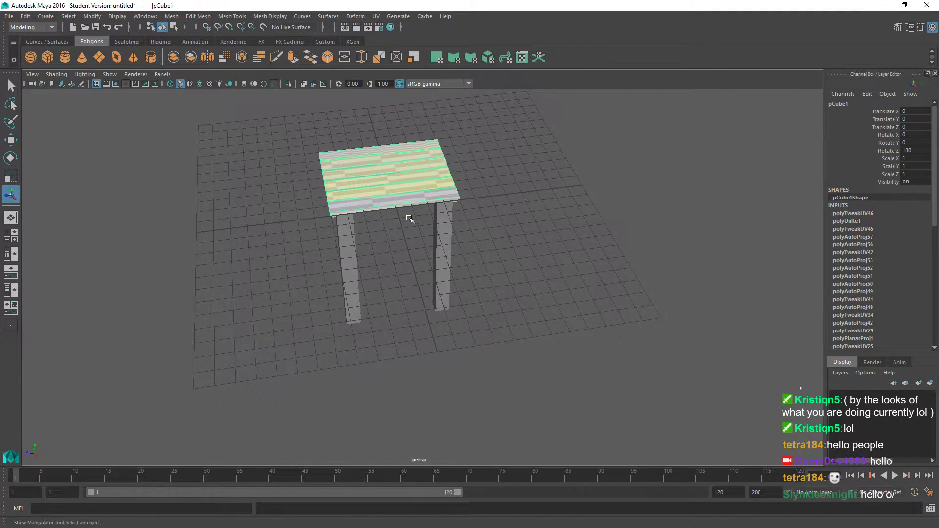
scroll(408, 217, "up", 2)
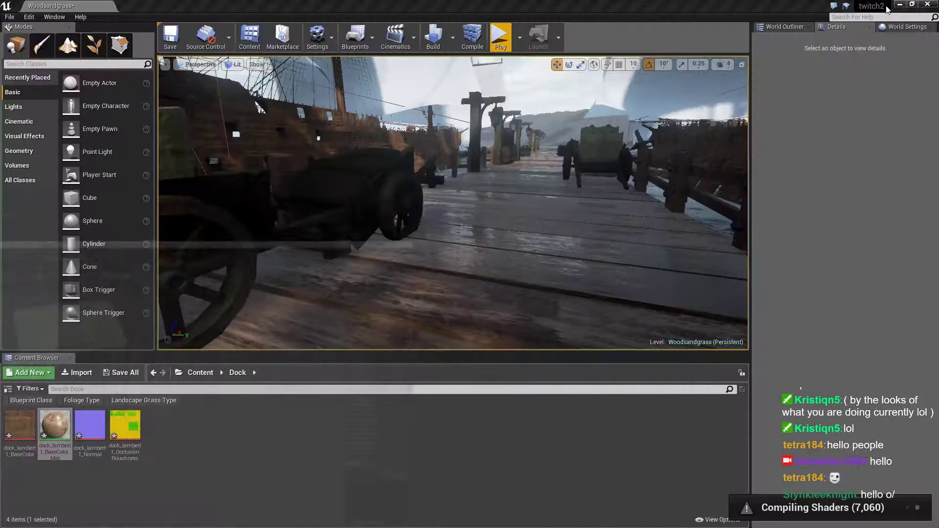
In Substance Painter, open a recent project, choosing Save for the modified current one
left_click(883, 6)
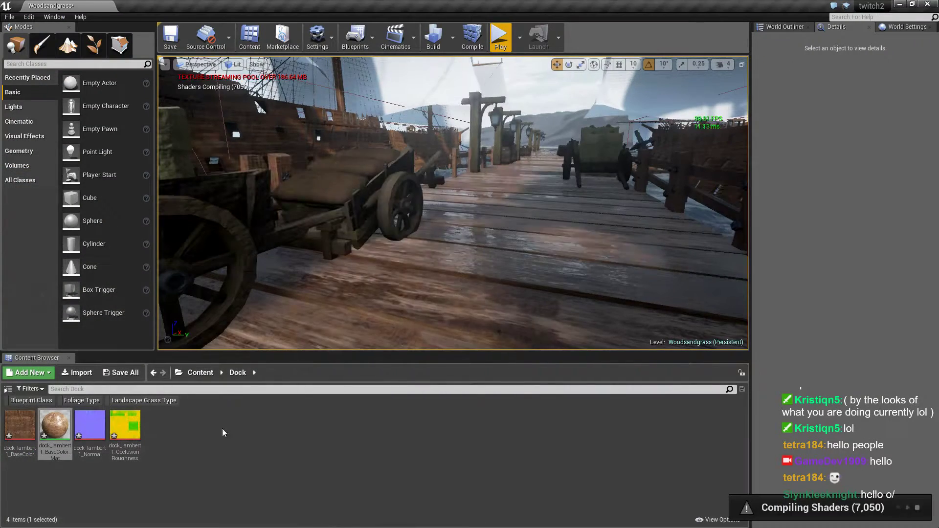
key("alt+Tab")
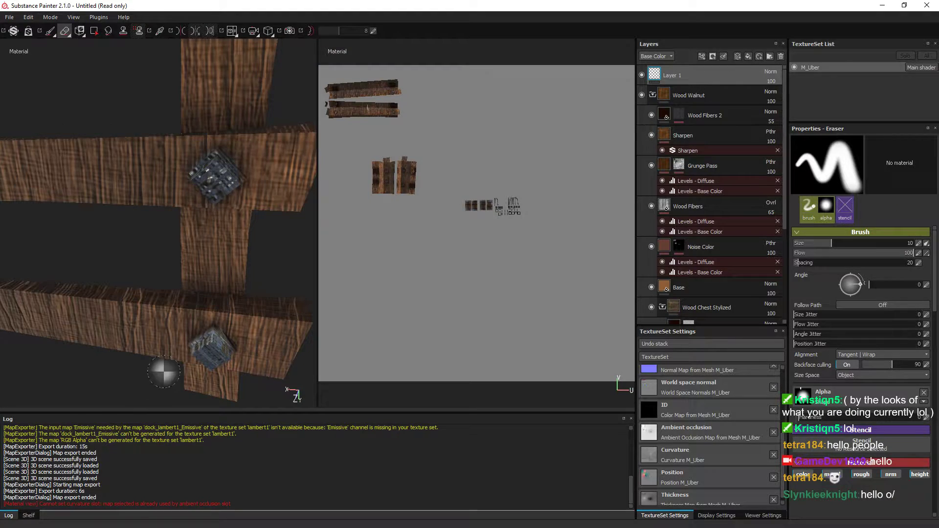
scroll(164, 373, "down", 8)
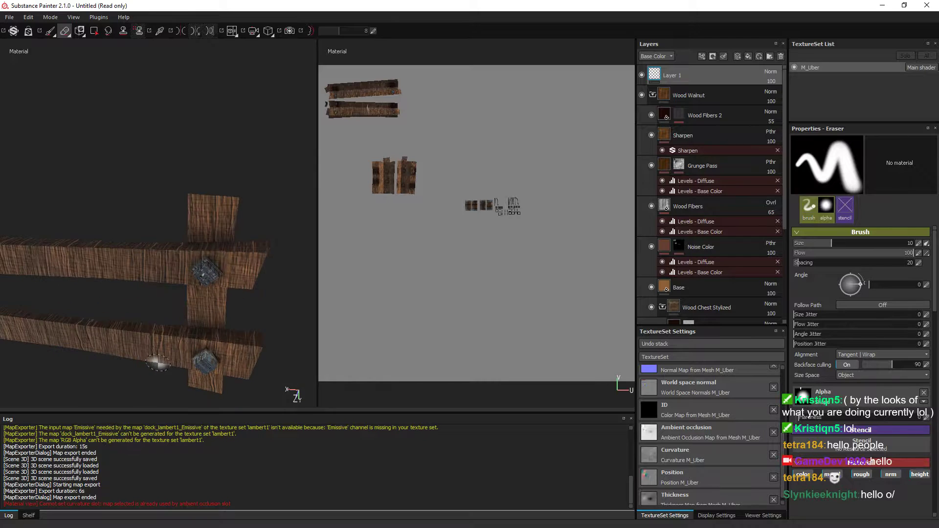
left_click(8, 16)
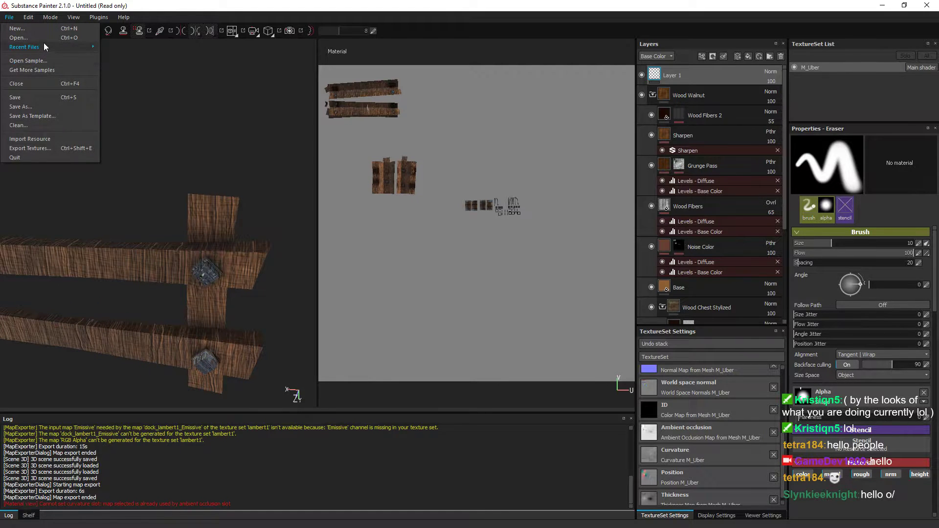
mouse_move(44, 47)
left_click(129, 49)
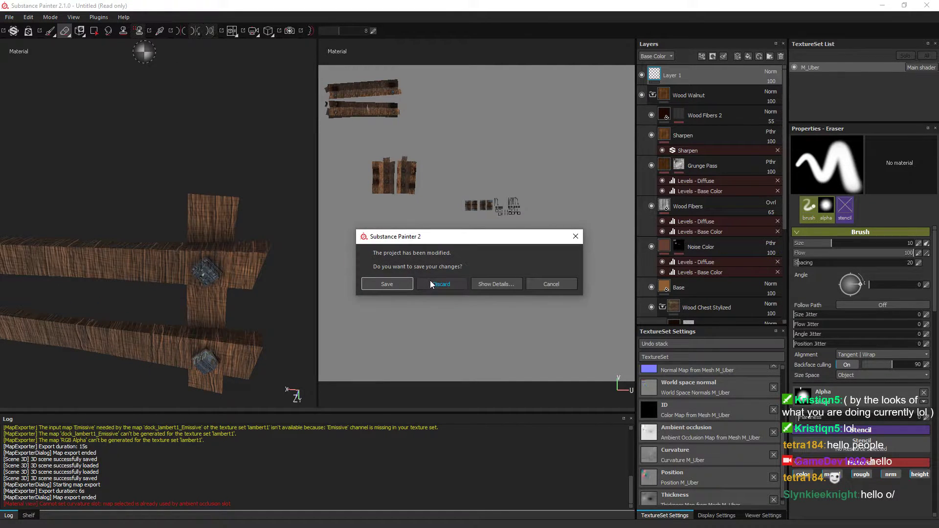
left_click(386, 285)
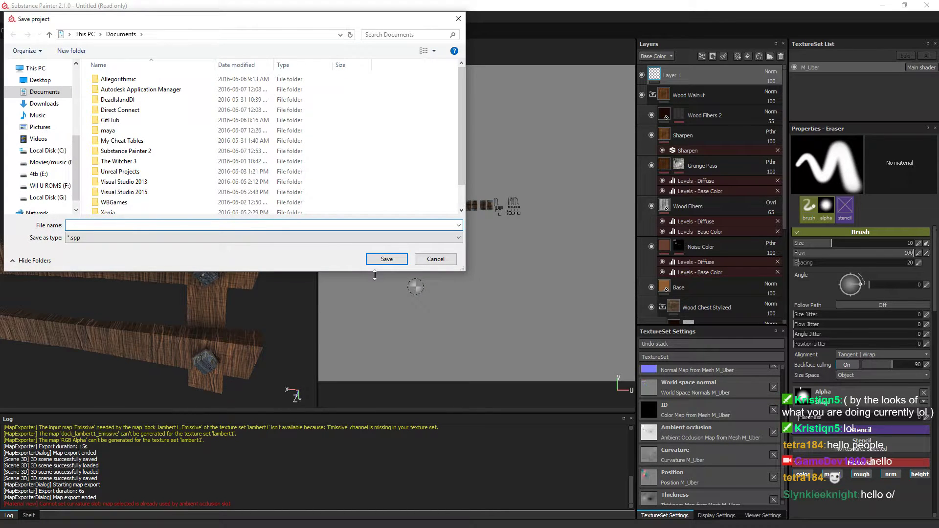
Save the modified project as 'test' so kghjfu loads
type("test")
key("Return")
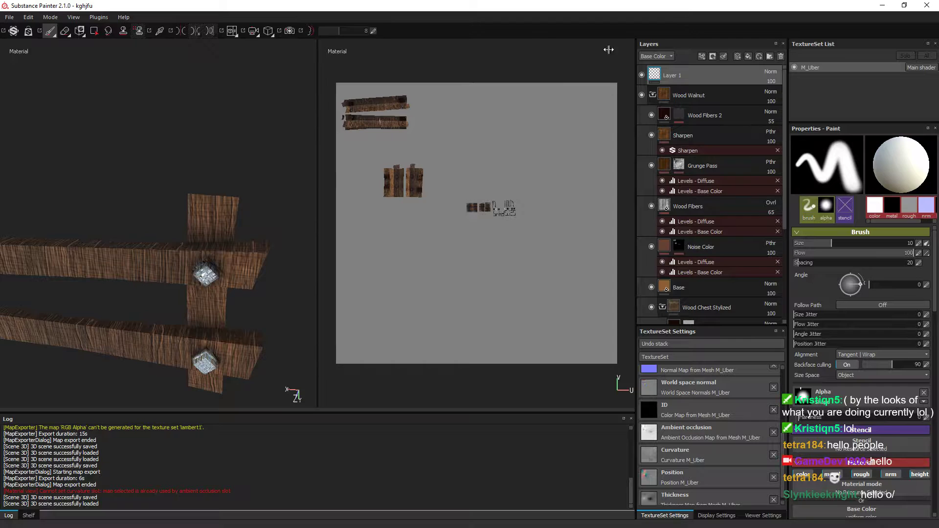
Use the 3D view's context menu and orbit around the fence beams
right_click(247, 173)
left_click(220, 175)
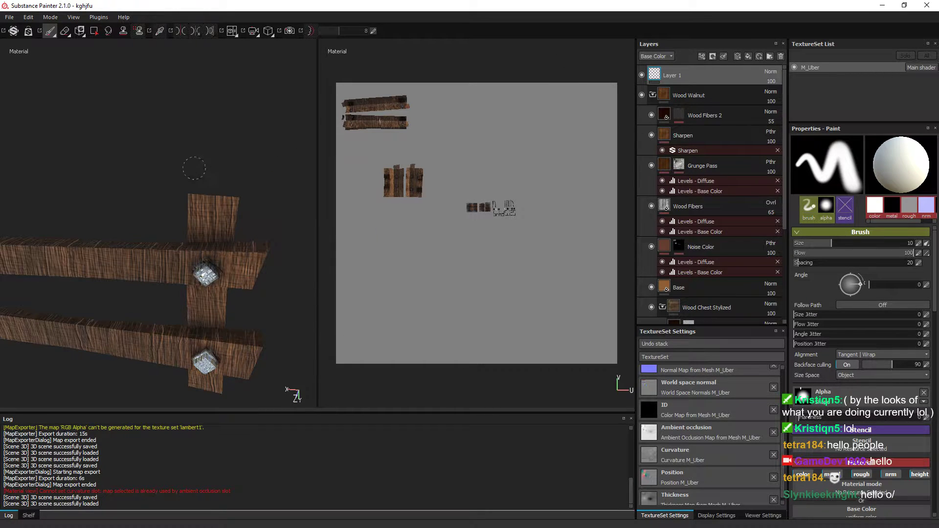
left_click_drag(178, 183, 193, 163, "alt")
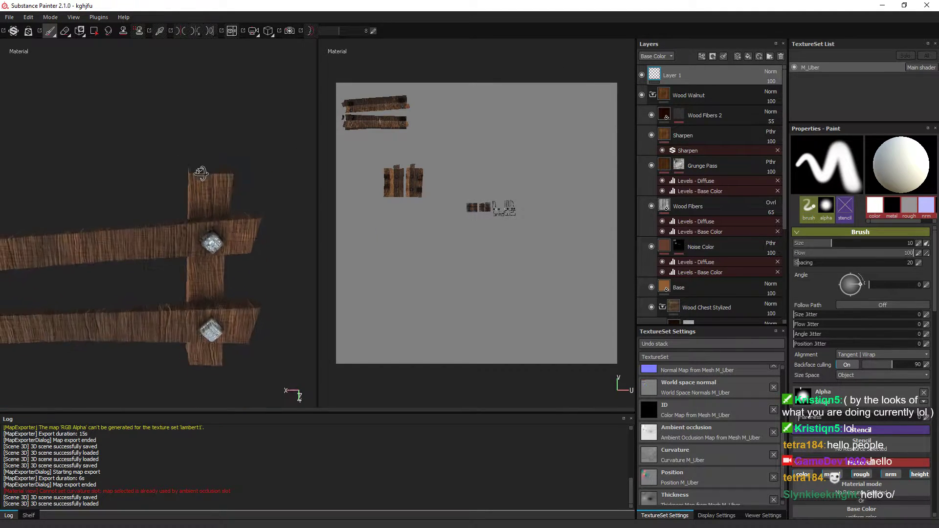
Start opening another project from the File menu, discarding kghjfu's unsaved changes
left_click(9, 16)
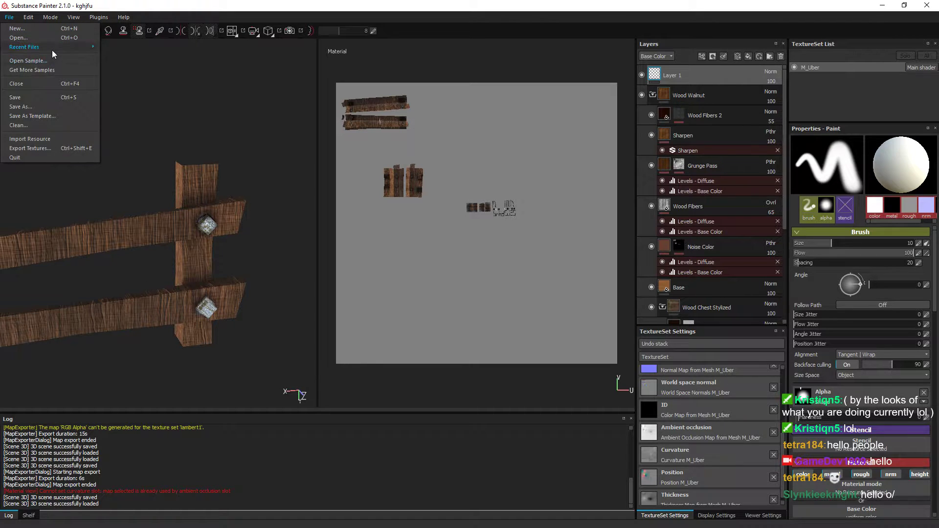
left_click(30, 42)
left_click(431, 281)
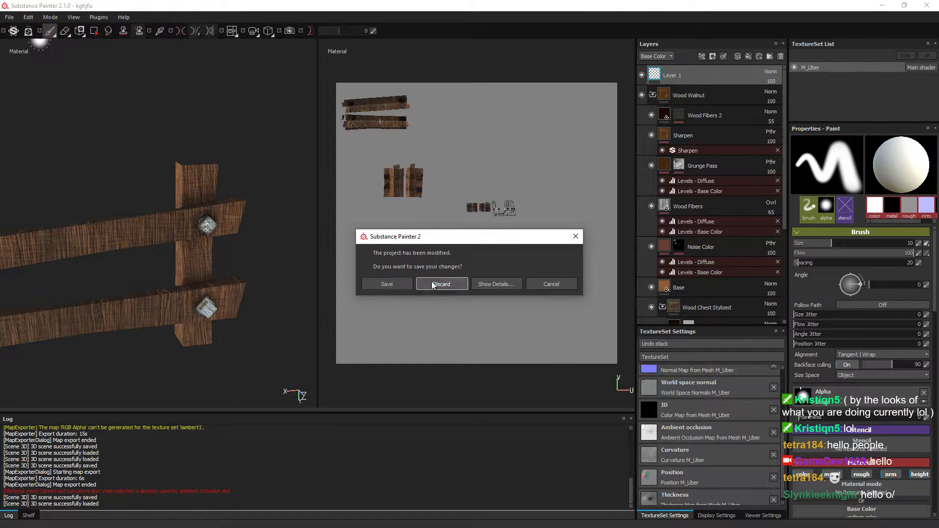
Open dock.spp, then return to the Unreal Editor
scroll(147, 195, "down", 1)
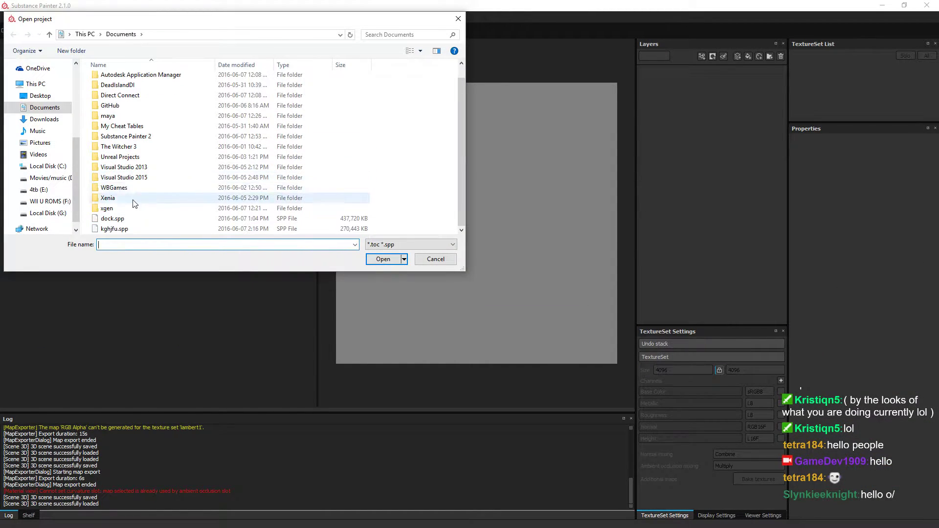
double_click(117, 214)
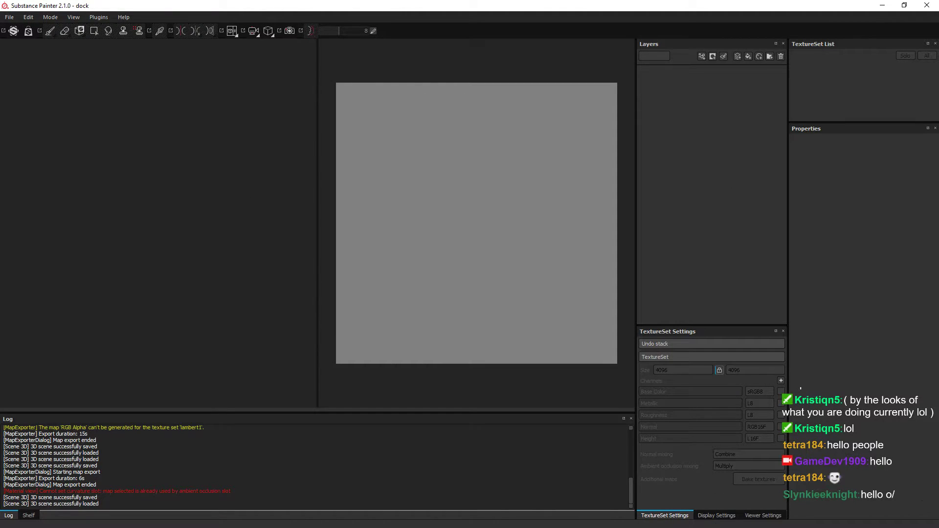
key("alt+Tab")
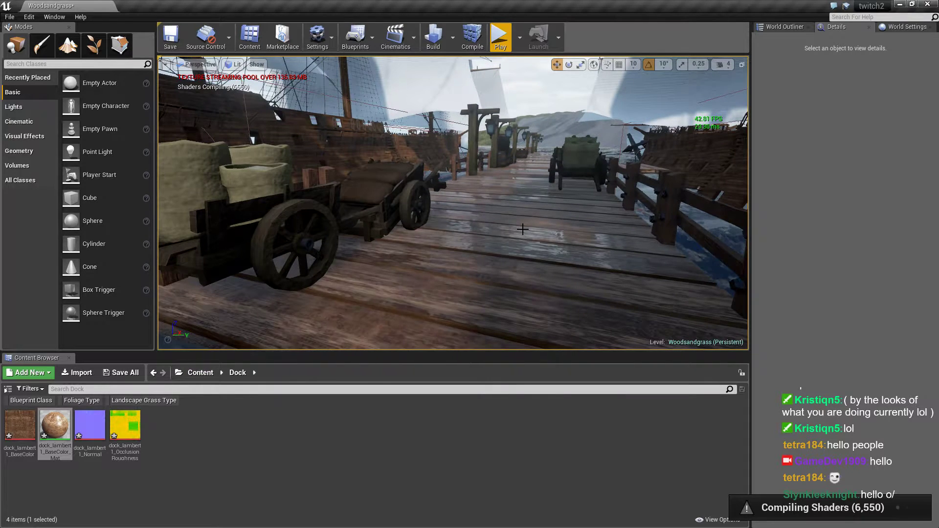
Raise the SM_Cart_Var3 cart slightly off the dock planks
key("Up")
key("Down")
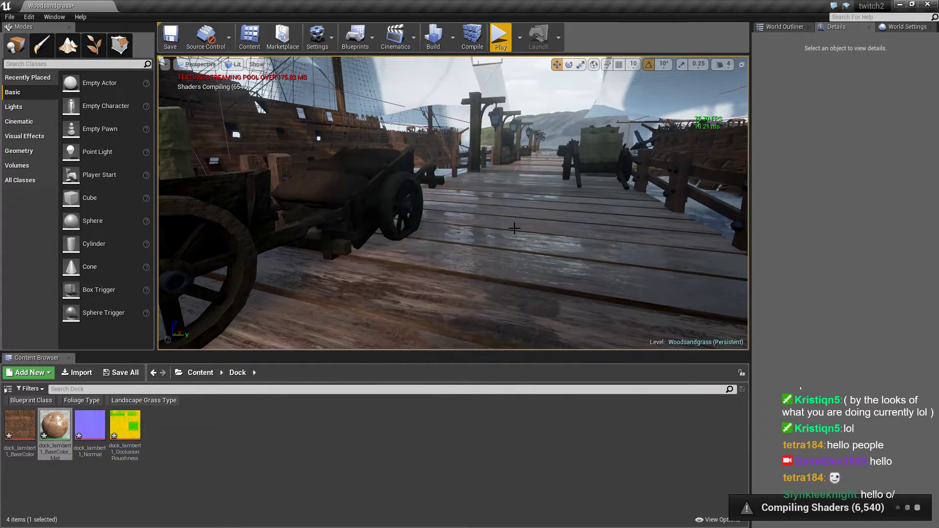
left_click(387, 200)
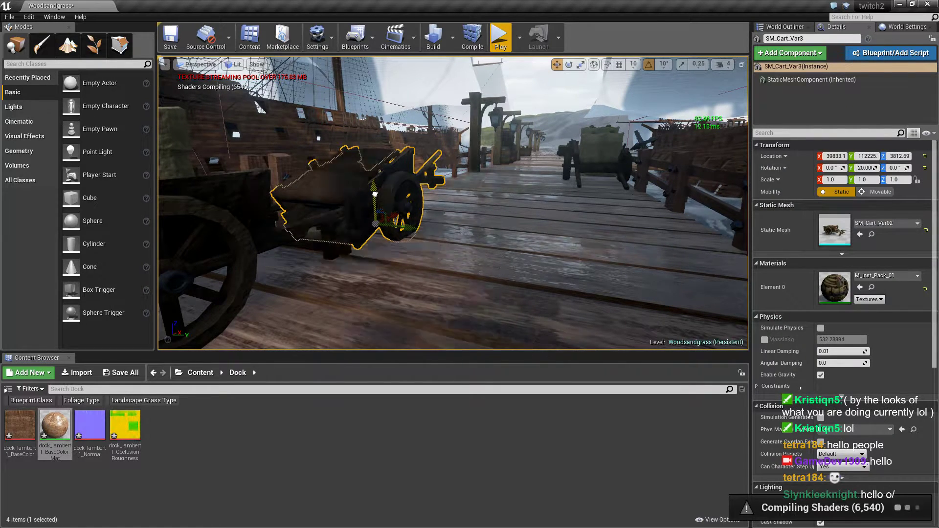
left_click_drag(374, 194, 376, 190)
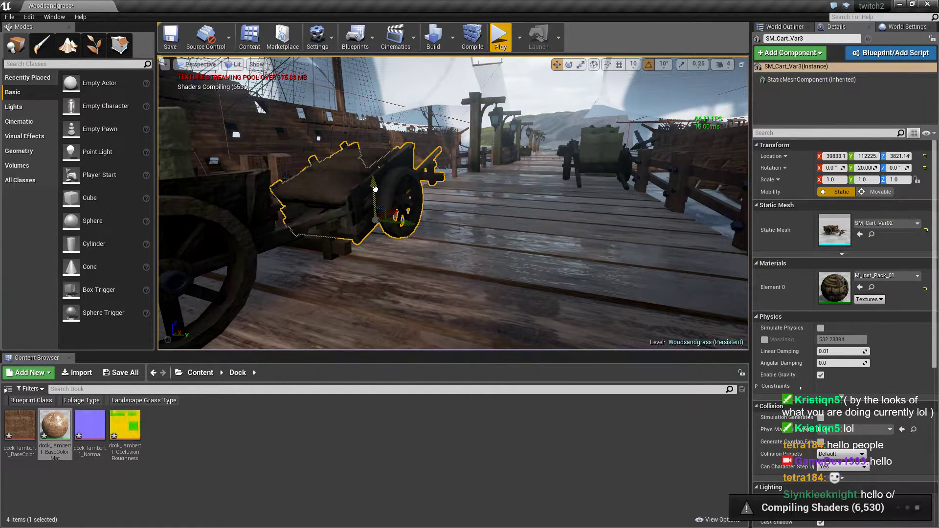
Fly the camera down the dock, select SM_StreetLight, and swing around to the cart
mouse_move(375, 190)
right_mouse_down()
mouse_move(274, 192)
mouse_move(372, 192)
right_mouse_up()
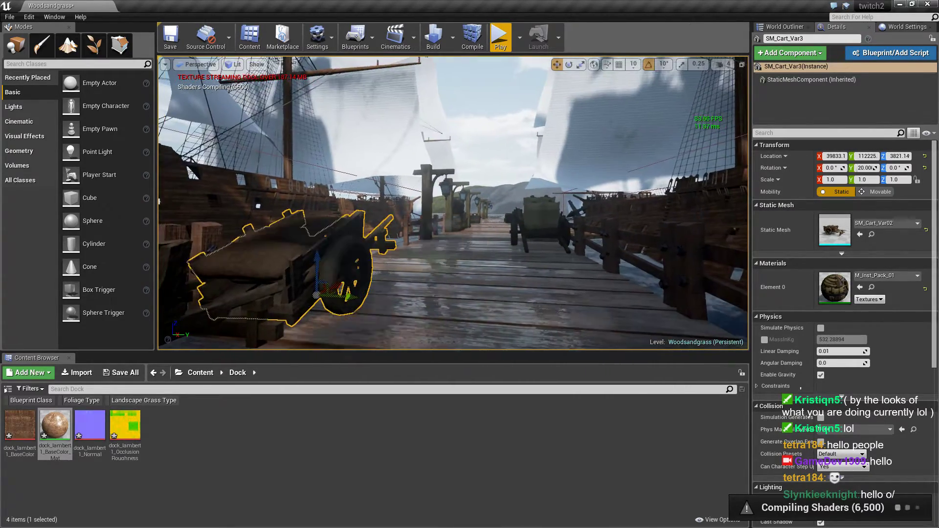
mouse_move(372, 192)
right_mouse_down()
mouse_move(504, 242)
mouse_move(491, 218)
mouse_move(491, 260)
mouse_move(470, 257)
right_mouse_up()
left_click(491, 218)
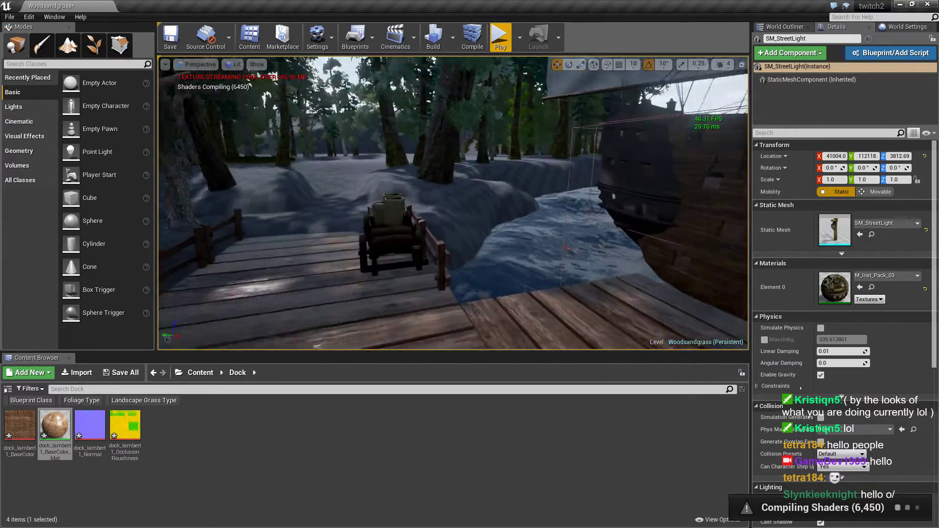
mouse_move(470, 257)
right_mouse_down()
mouse_move(503, 256)
mouse_move(495, 352)
right_mouse_up()
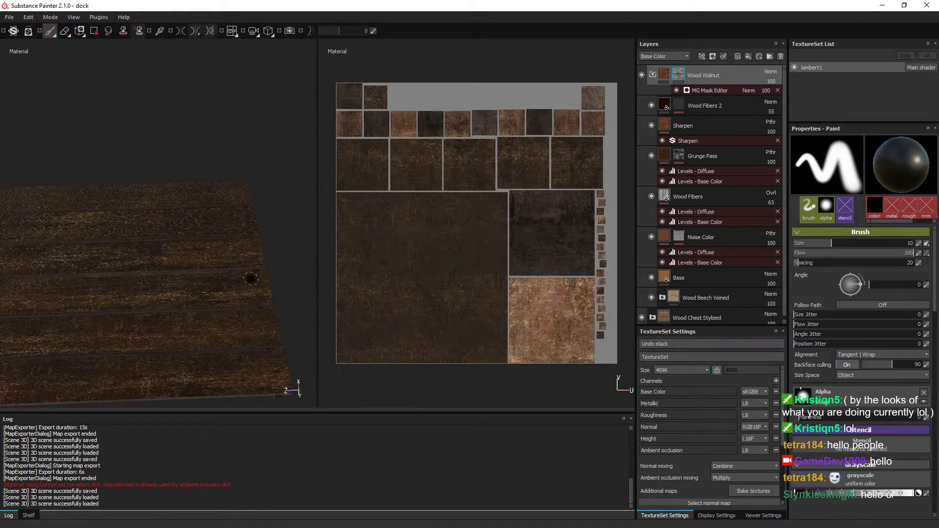
Orbit the plank slab to angled, edge-on and low views to check the walnut wood texture
mouse_move(247, 285)
left_mouse_down("alt")
mouse_move(186, 247)
mouse_move(164, 201)
mouse_move(330, 171)
mouse_move(227, 263)
mouse_move(299, 321)
mouse_move(232, 250)
mouse_move(233, 203)
left_mouse_up("alt")
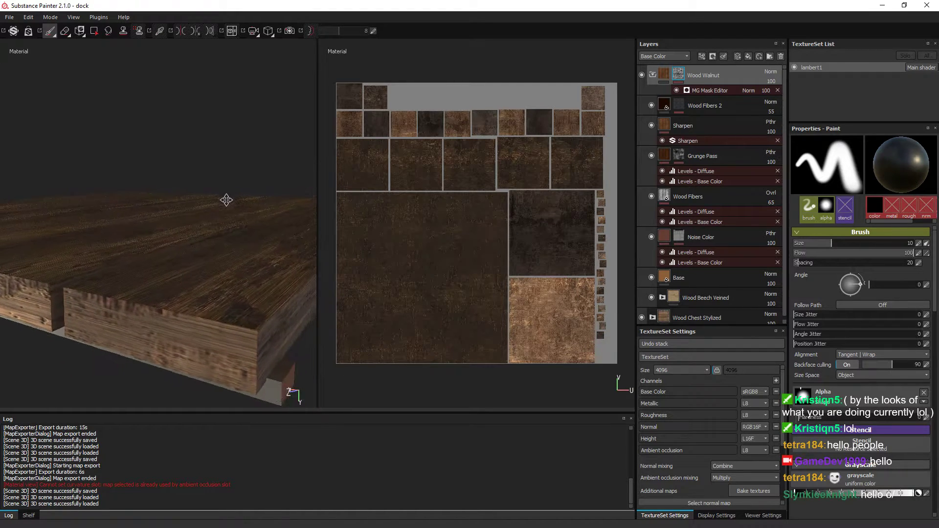
middle_click_drag(233, 204, 220, 200, "alt")
mouse_move(220, 201)
left_mouse_down("alt")
mouse_move(197, 204)
mouse_move(287, 198)
mouse_move(263, 183)
mouse_move(246, 204)
mouse_move(109, 249)
mouse_move(131, 278)
left_mouse_up("alt")
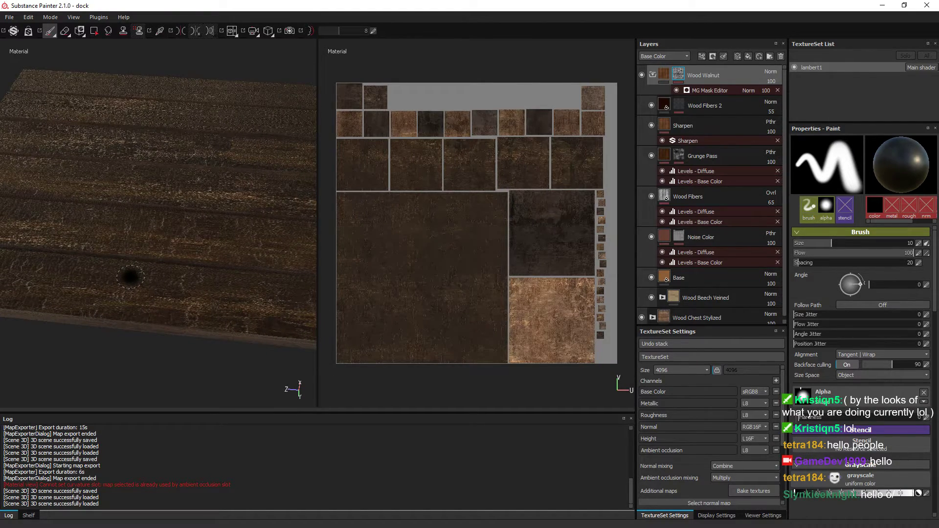